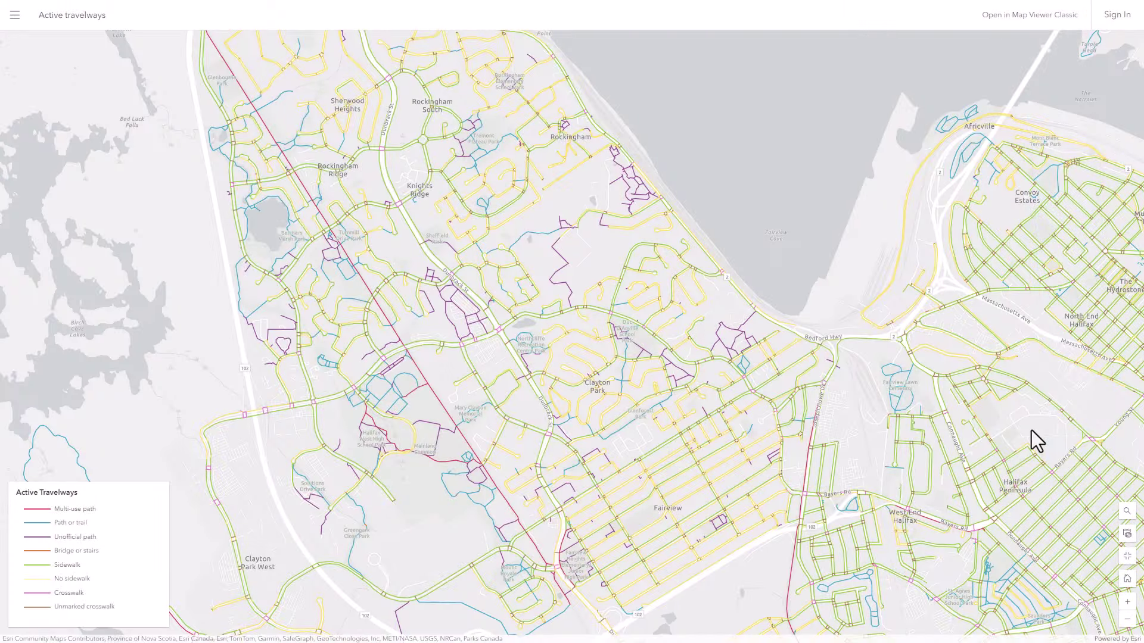
Exit full-screen so the side toolbars and Style options panel reappear beside the travelways map
{"action": "left_click", "coordinate": [1127, 558]}
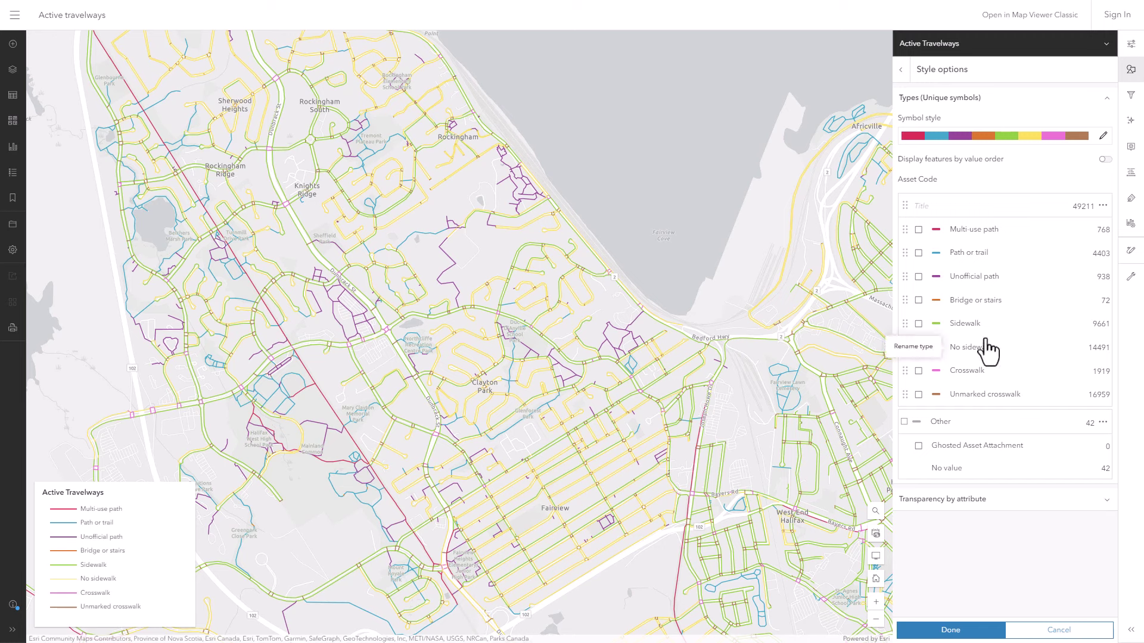
Open the Path or trail symbol settings, showing its 1.44 px blue basic line
{"action": "left_click", "coordinate": [937, 255]}
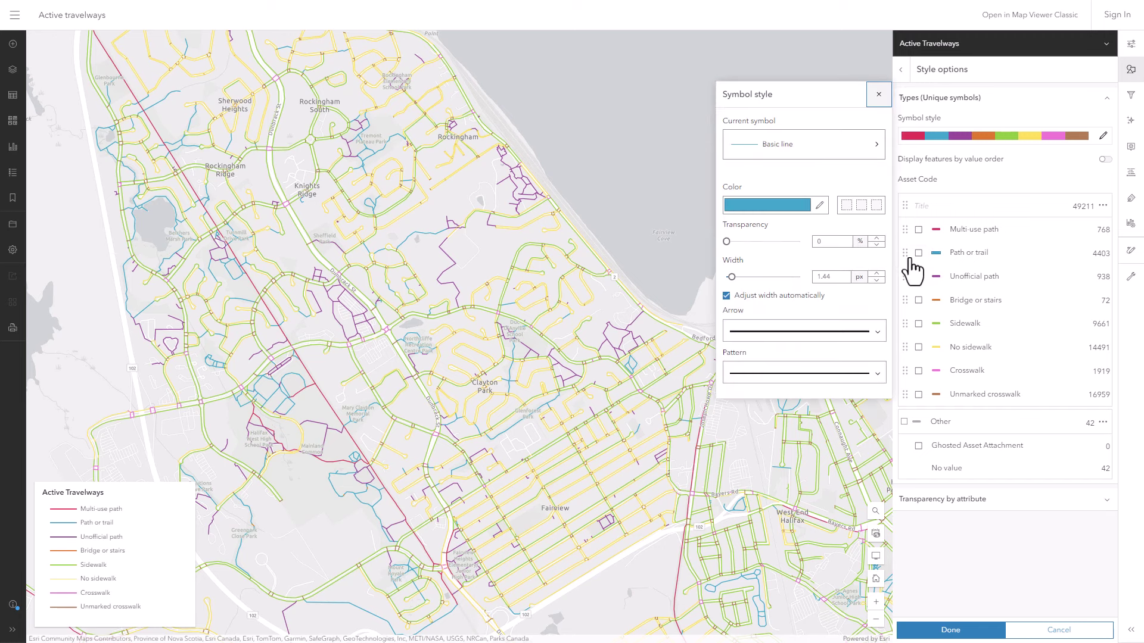
Recolour Path or trail lines green with hex 68a10d
{"action": "left_click", "coordinate": [785, 206]}
{"action": "left_click_drag", "start_coordinate": [791, 257], "coordinate": [762, 257]}
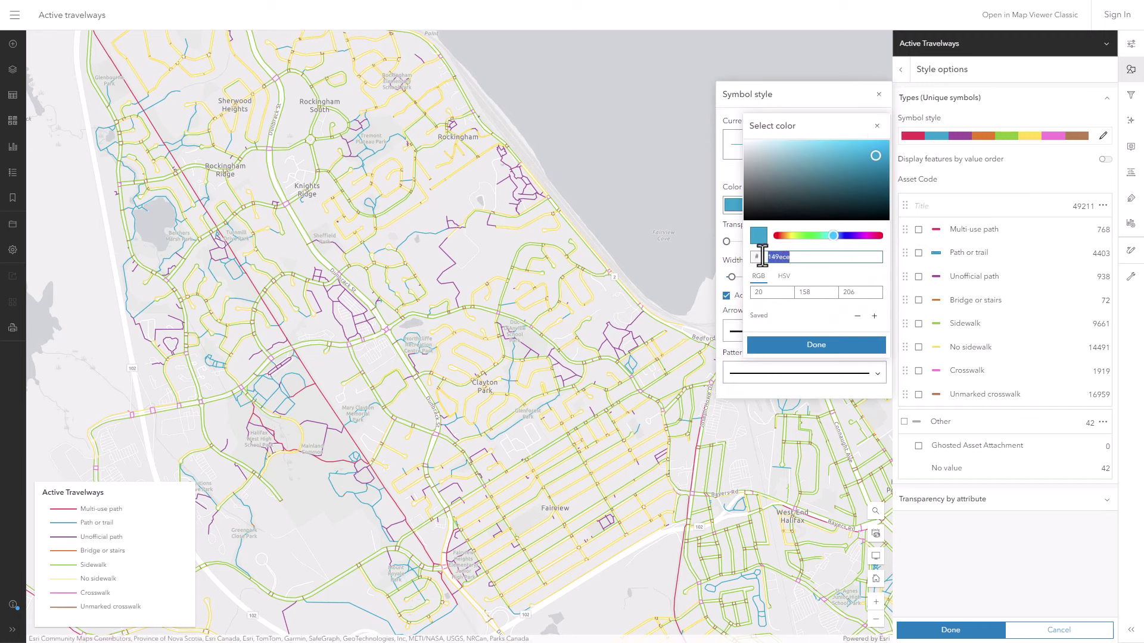
{"action": "type", "text": "68a10d"}
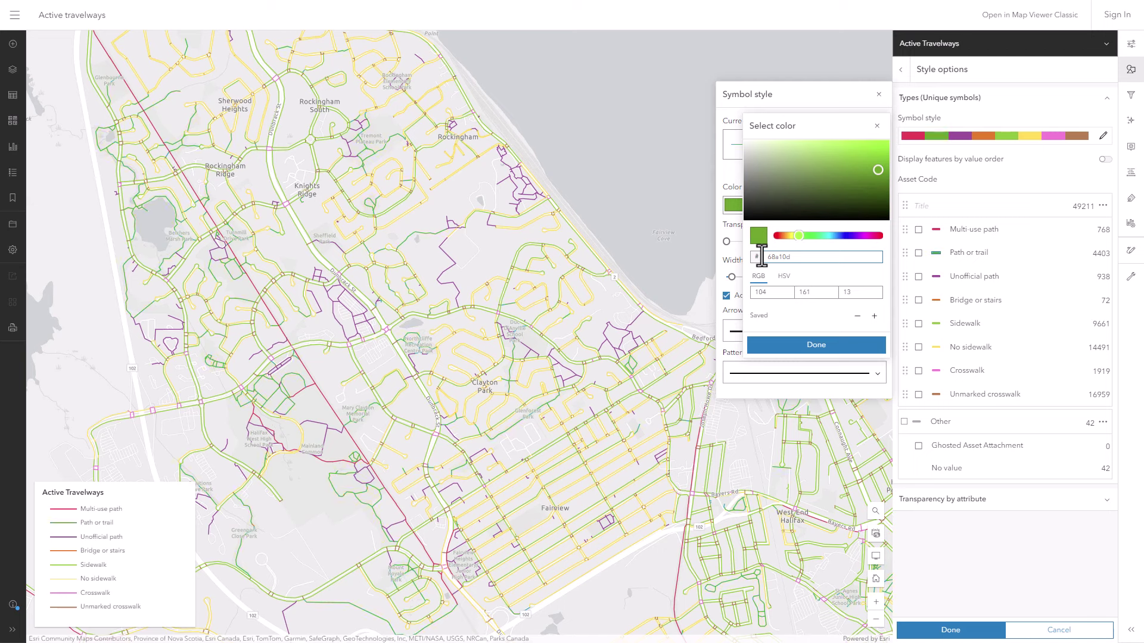
{"action": "left_click", "coordinate": [813, 345]}
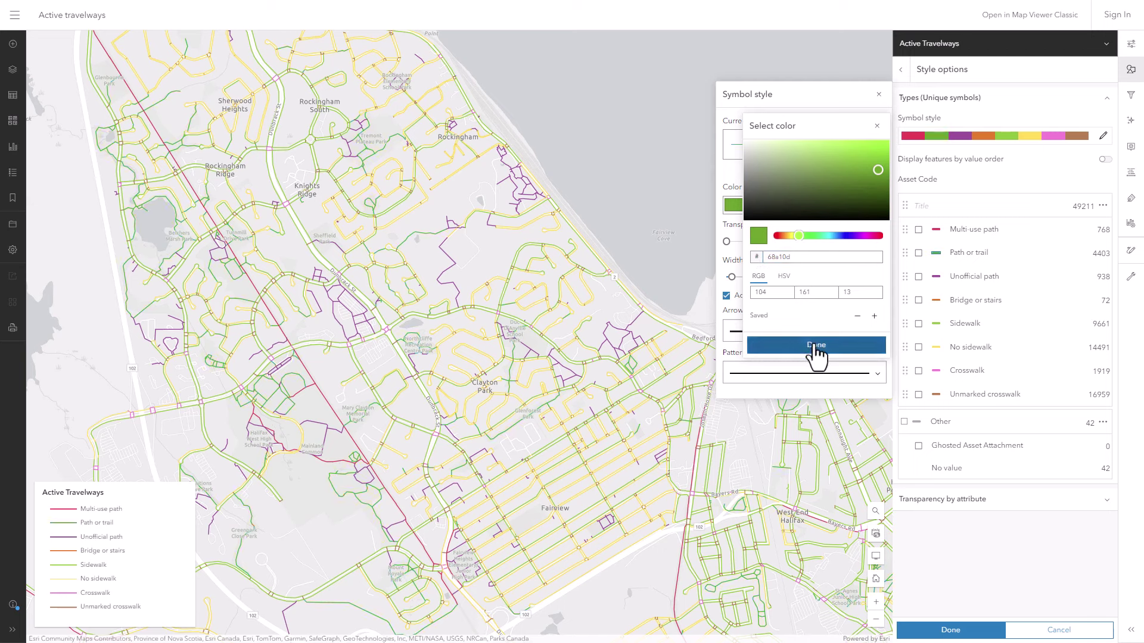
{"action": "left_click", "coordinate": [938, 258]}
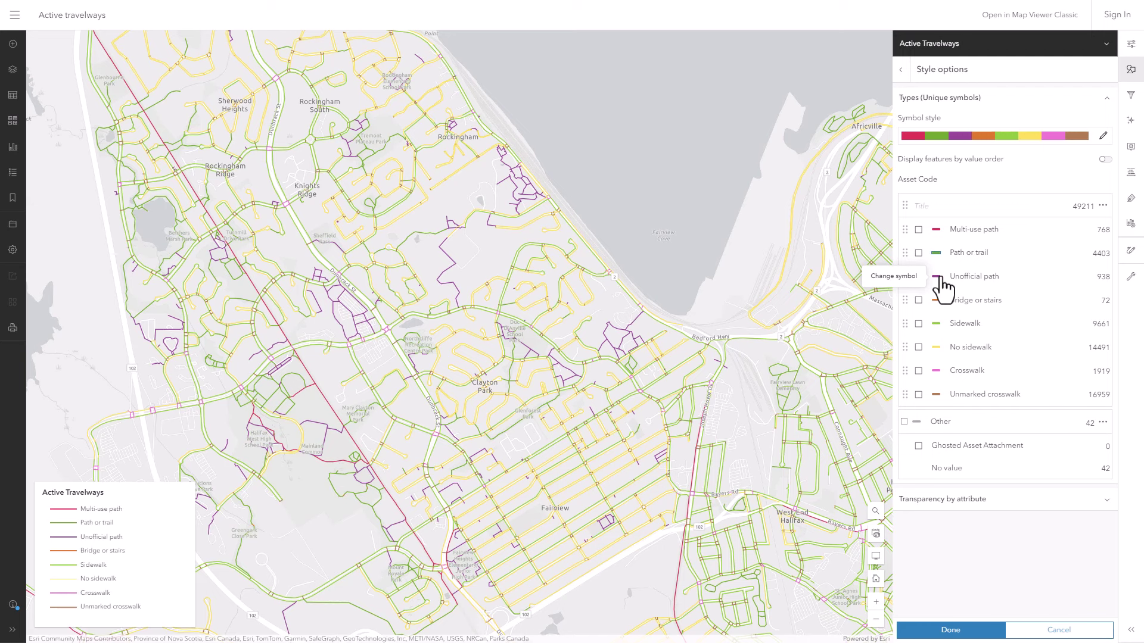
Recolour Unofficial path lines yellow-green with hex c1c756
{"action": "left_click", "coordinate": [937, 277]}
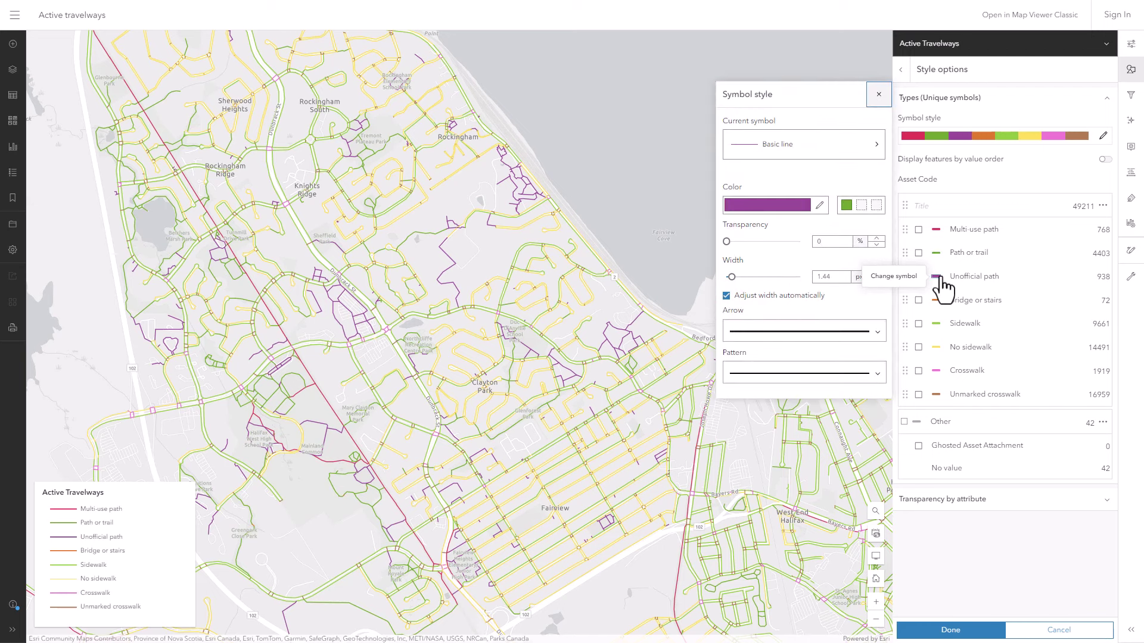
{"action": "left_click", "coordinate": [846, 205]}
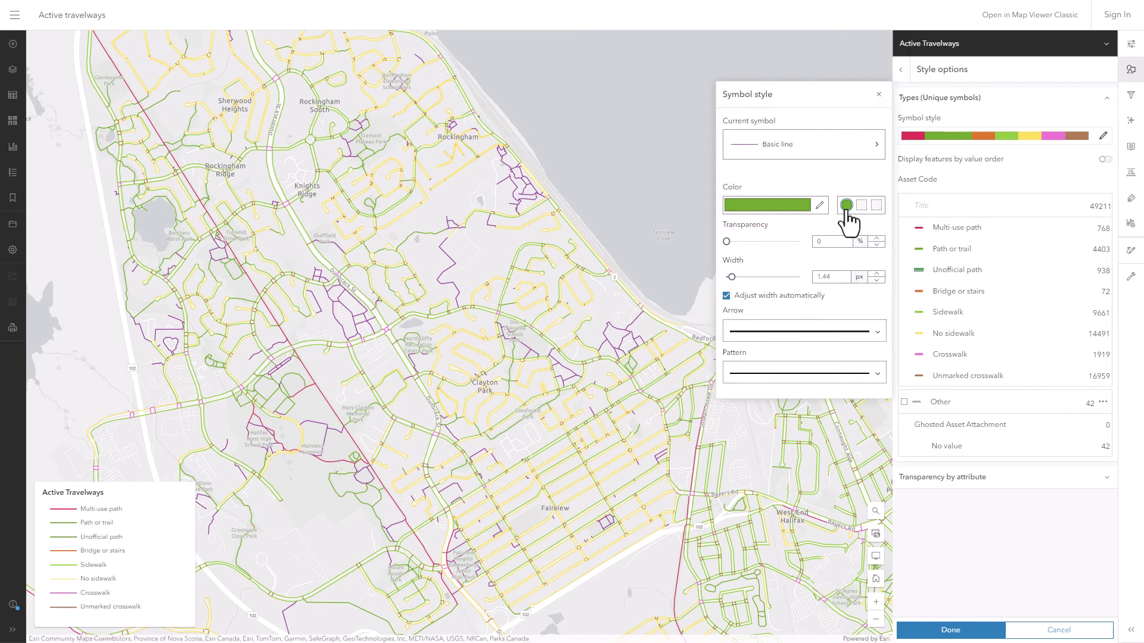
{"action": "left_click", "coordinate": [800, 207]}
{"action": "left_click", "coordinate": [789, 257]}
{"action": "key", "text": "ctrl+a"}
{"action": "type", "text": "c1c756"}
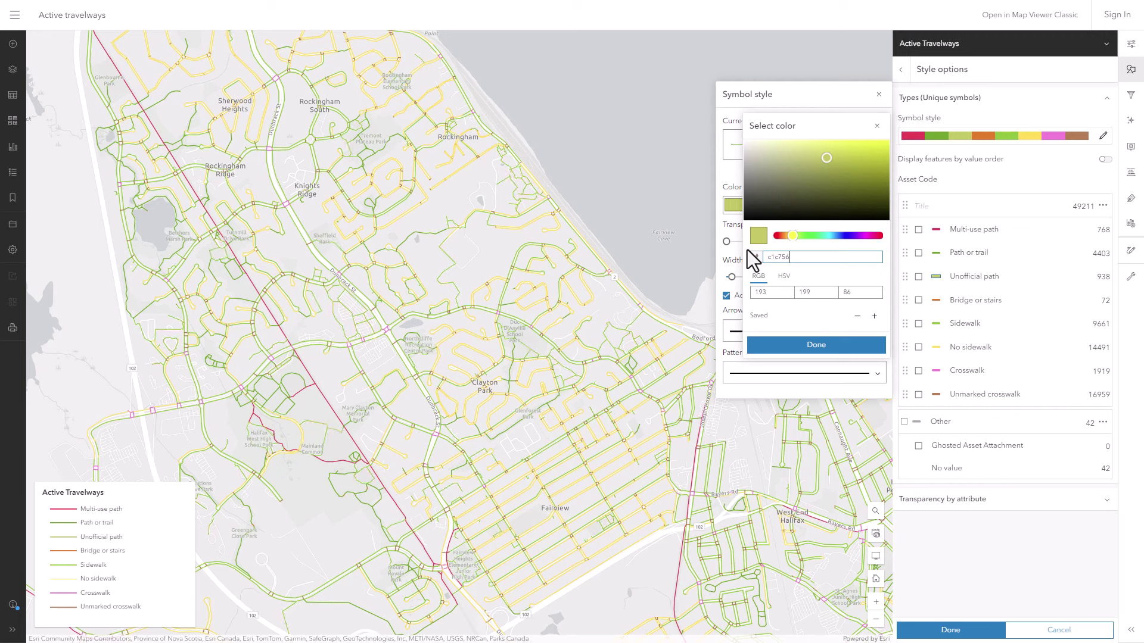
{"action": "left_click", "coordinate": [936, 277]}
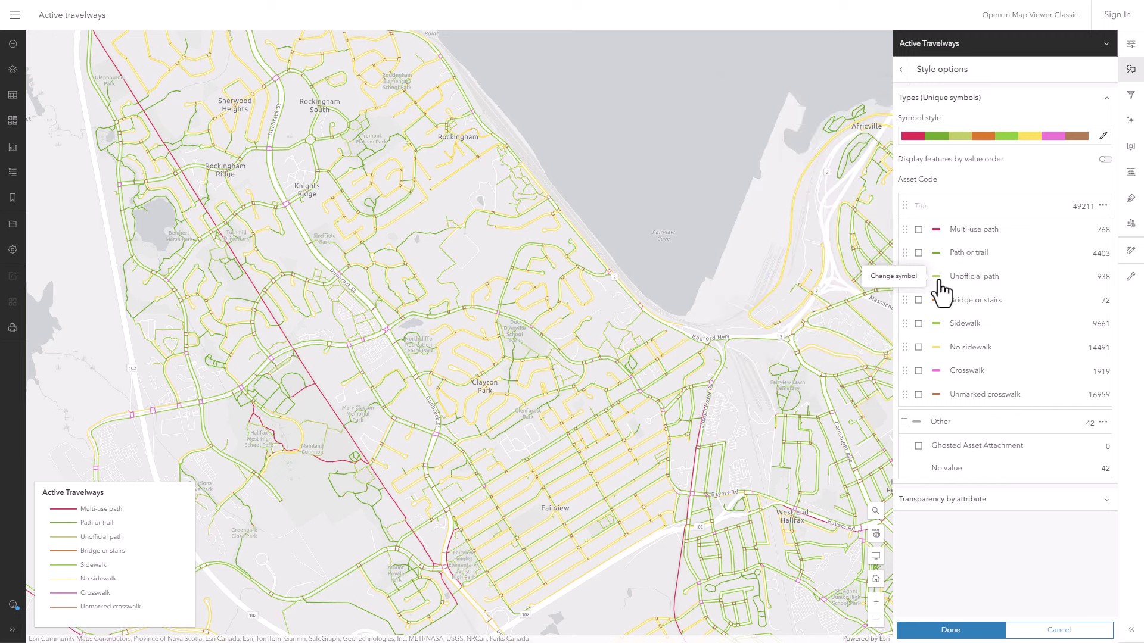
{"action": "left_click", "coordinate": [935, 234]}
Set Multi-use path lines to dark teal hex 00362e and close its symbol settings
{"action": "left_click", "coordinate": [846, 207]}
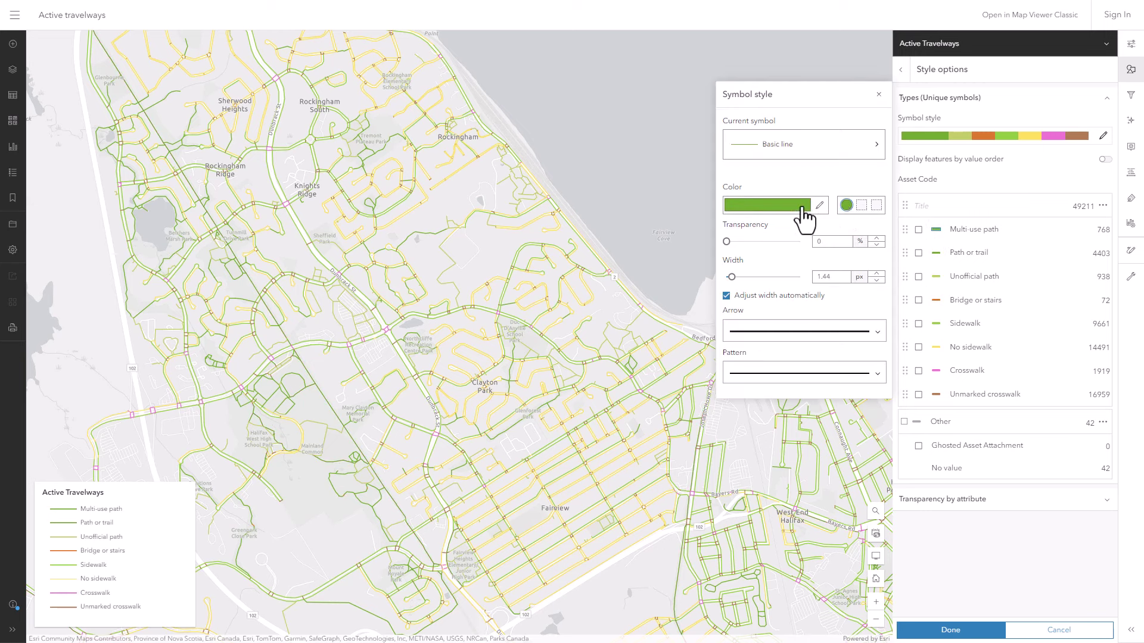
{"action": "left_click", "coordinate": [780, 216]}
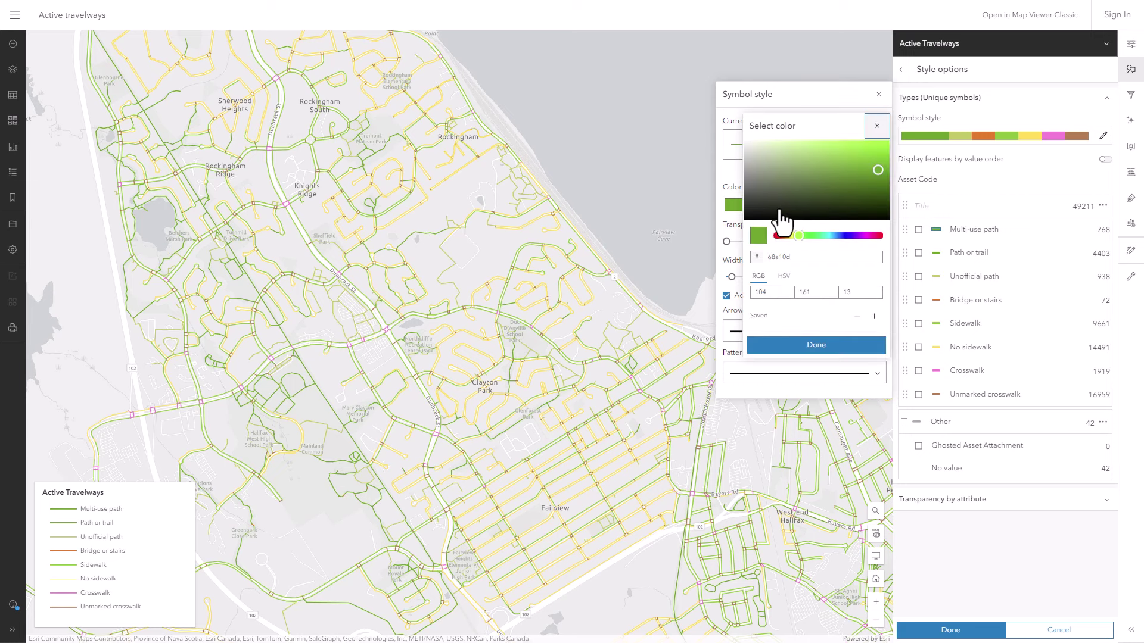
{"action": "triple_click", "coordinate": [796, 257]}
{"action": "type", "text": "00362e"}
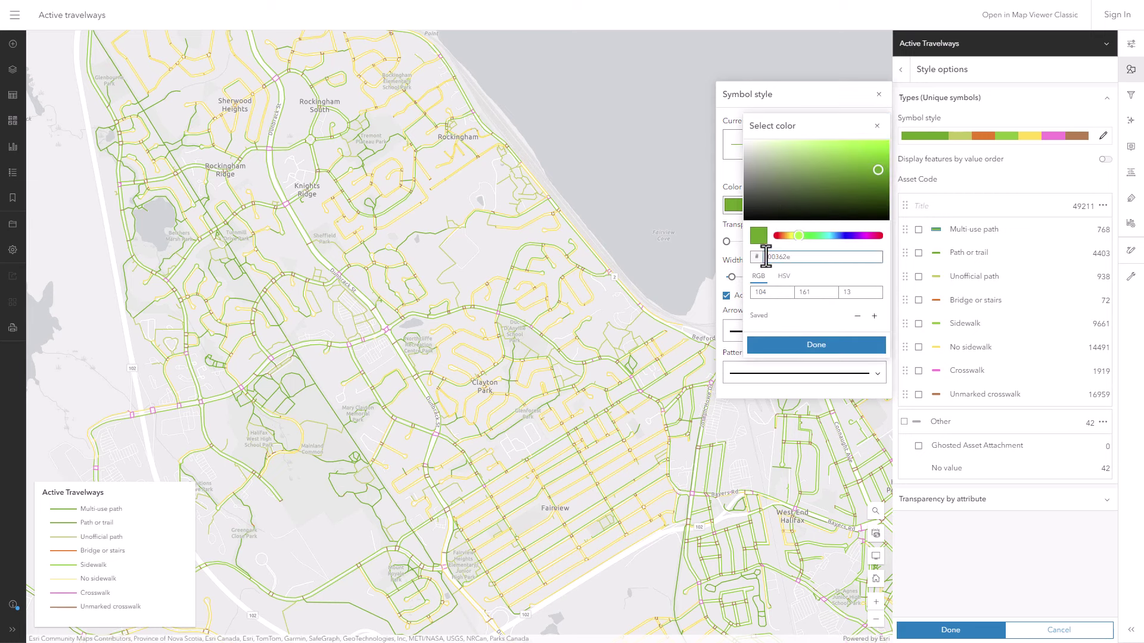
{"action": "key", "text": "Return"}
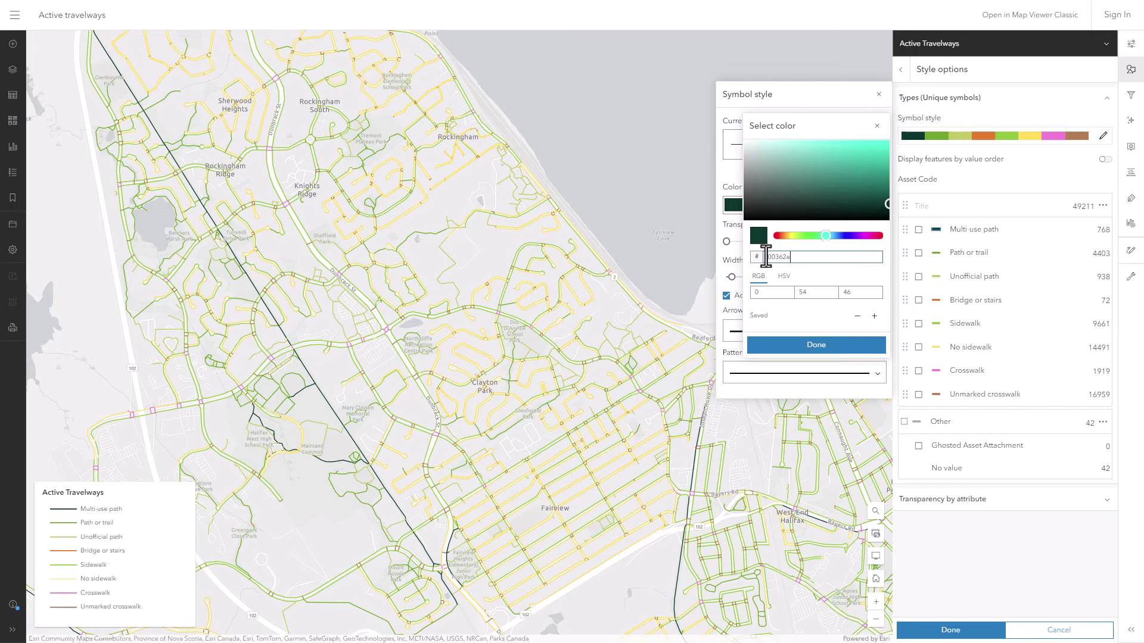
{"action": "left_click", "coordinate": [936, 233]}
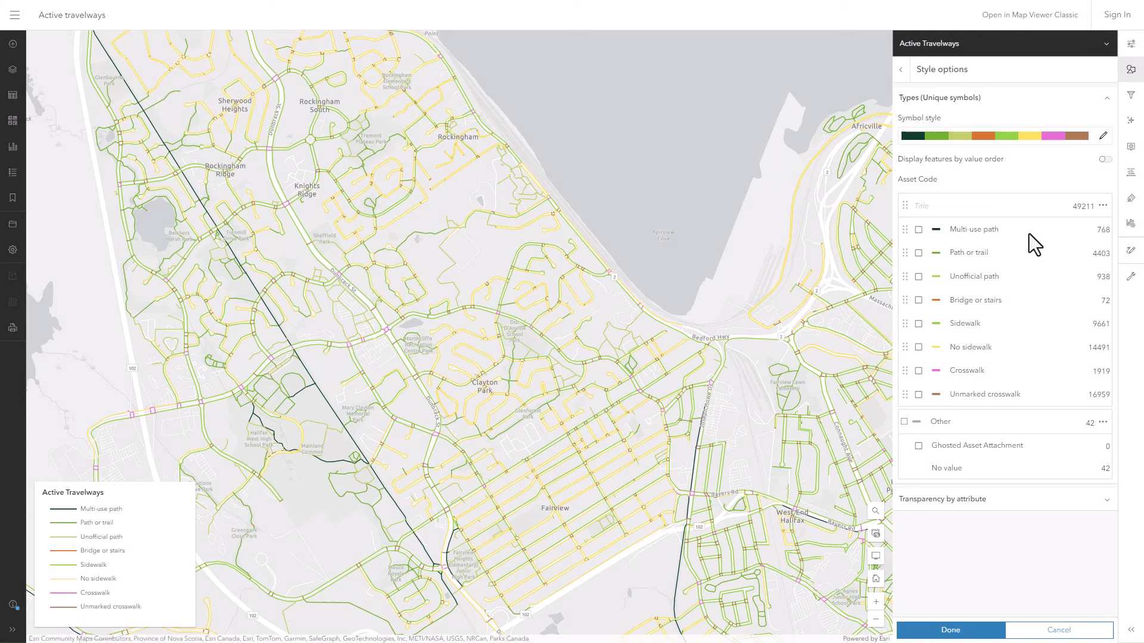
Enter hex ff441c as the Sidewalk symbol colour
{"action": "left_click", "coordinate": [931, 319]}
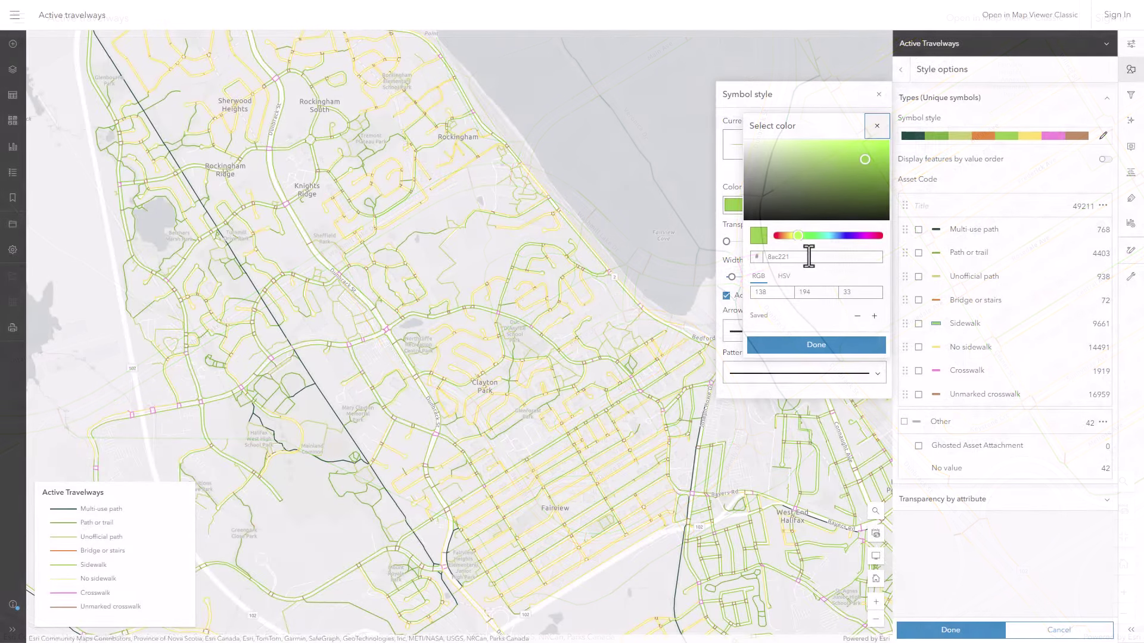
{"action": "left_click_drag", "start_coordinate": [808, 256], "coordinate": [757, 246]}
{"action": "type", "text": "ff441c"}
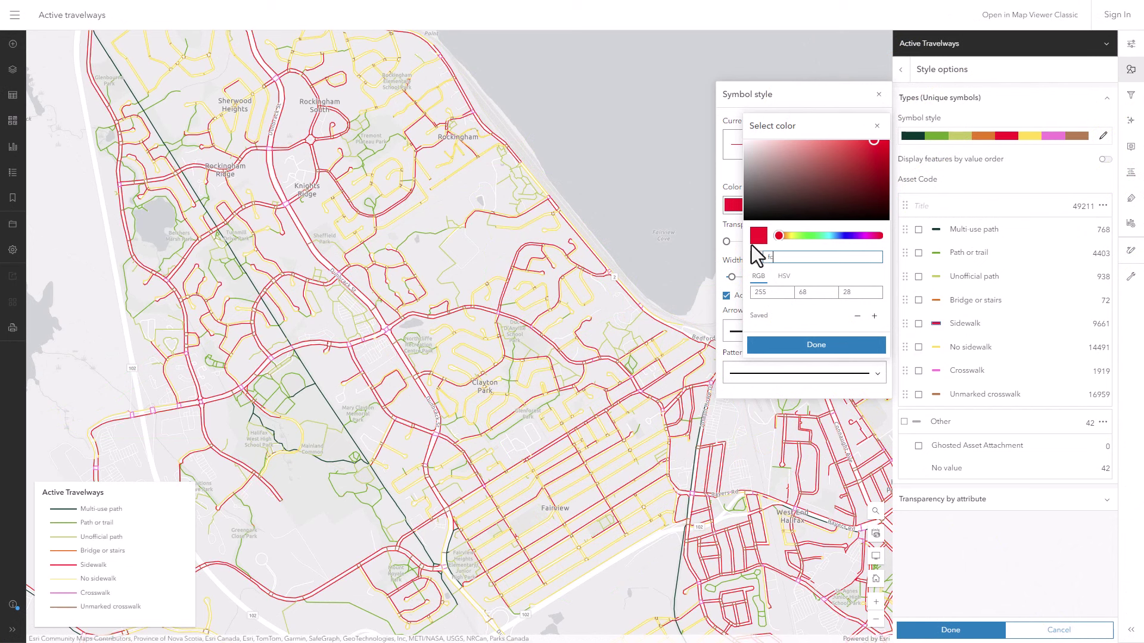
Apply magenta fc53b0 to Sidewalk lines and close its symbol settings
{"action": "key", "text": "Return"}
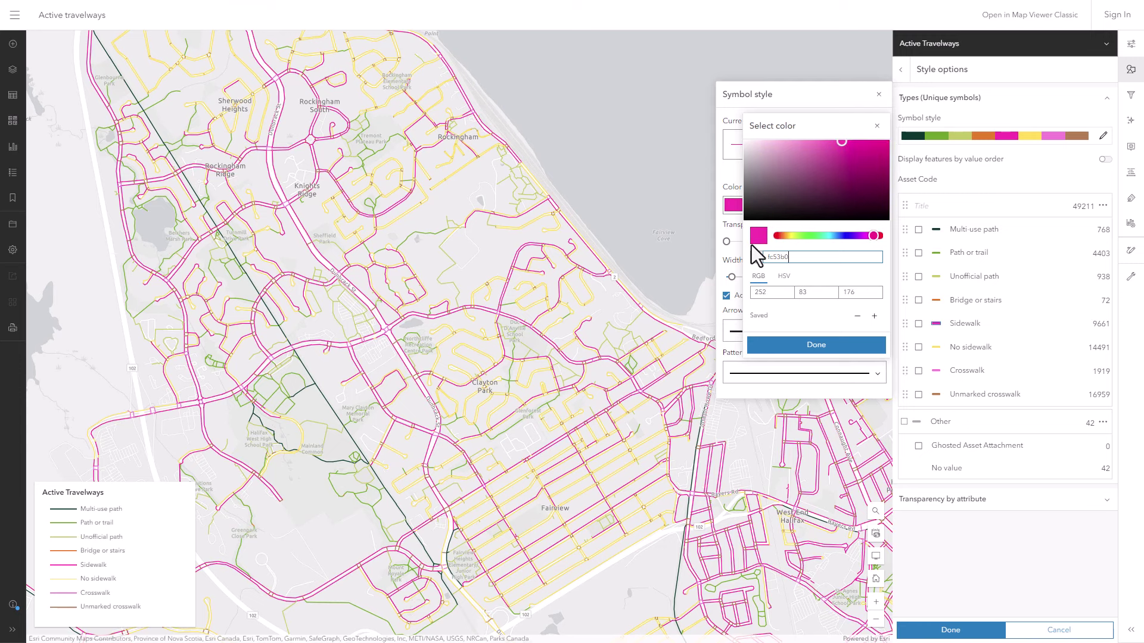
{"action": "left_click", "coordinate": [816, 345]}
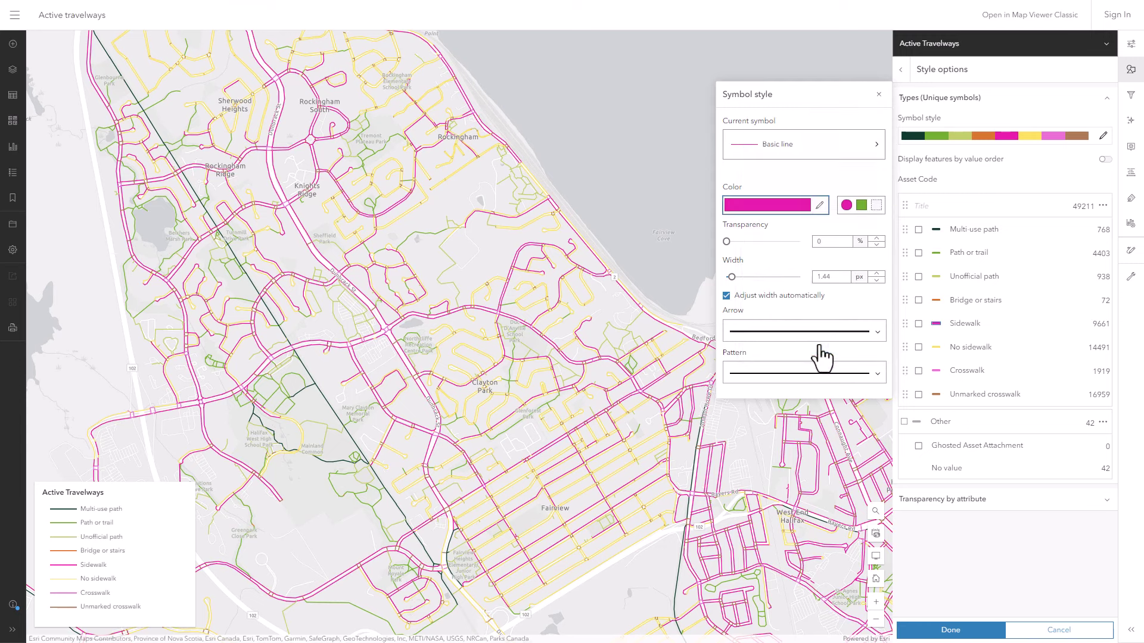
{"action": "left_click", "coordinate": [914, 331]}
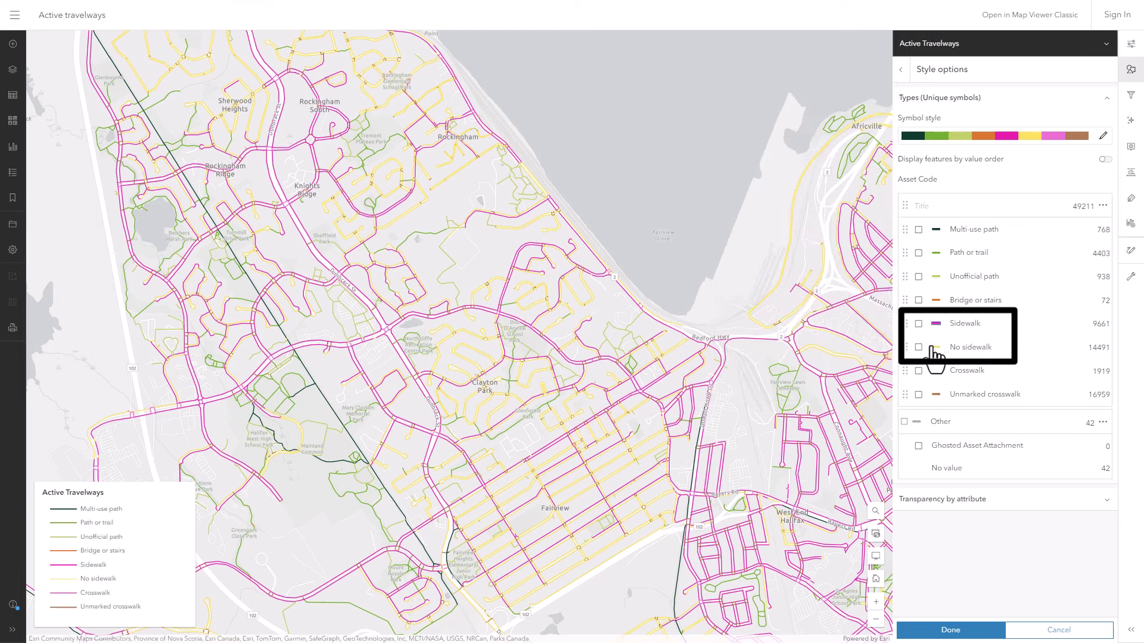
Recolour No sidewalk lines light pink (#ffc7e6)
{"action": "left_click", "coordinate": [933, 350]}
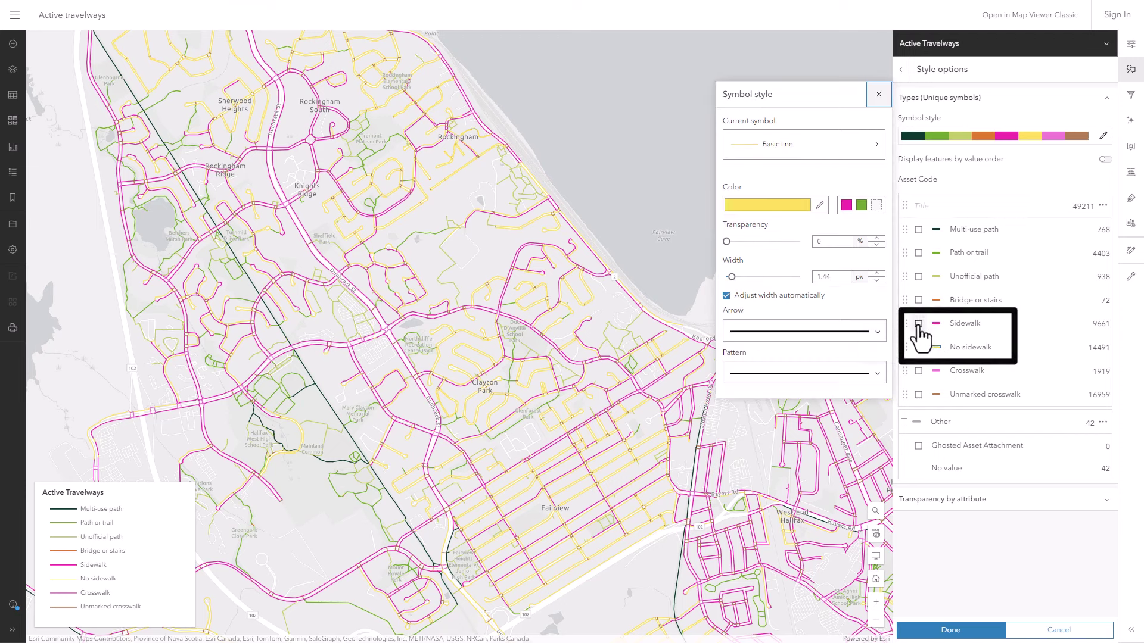
{"action": "left_click", "coordinate": [846, 207]}
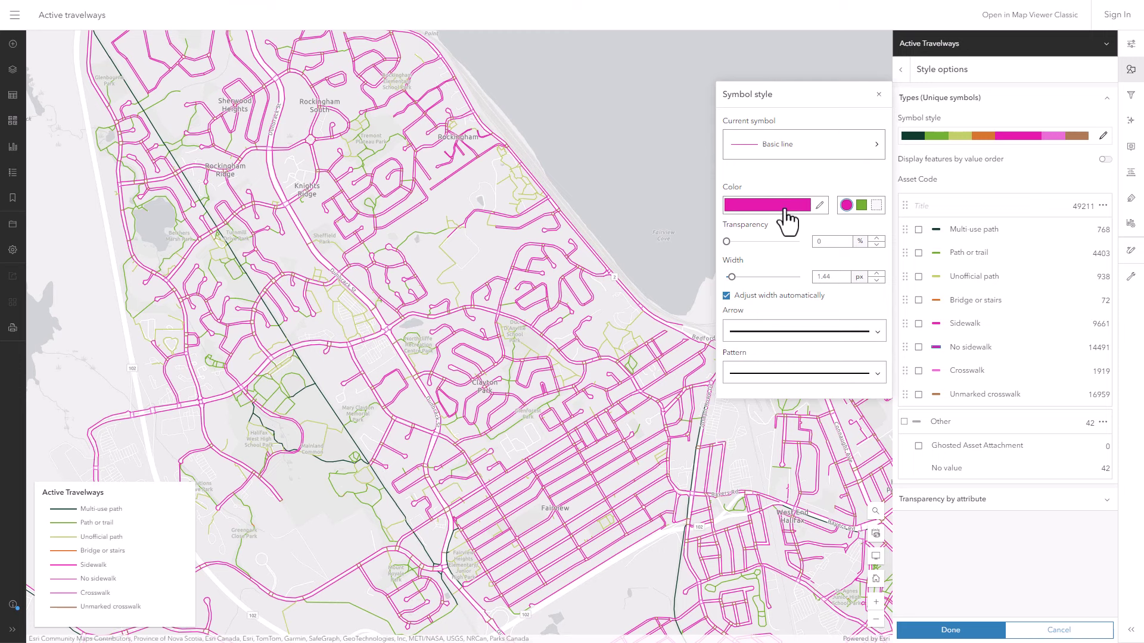
{"action": "left_click", "coordinate": [784, 210]}
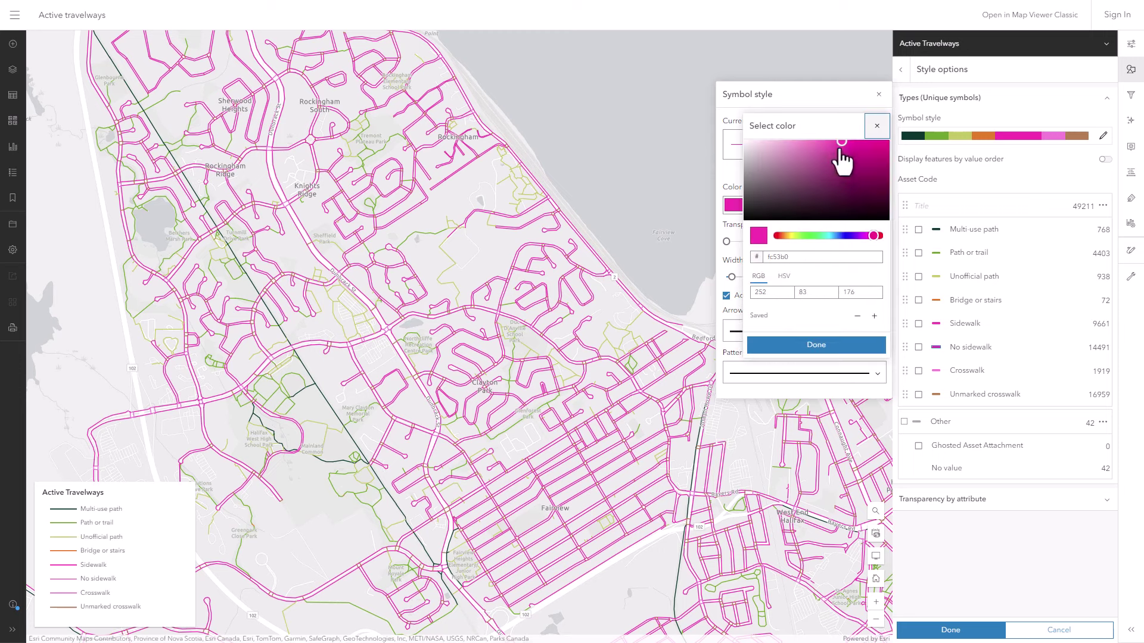
{"action": "left_click_drag", "start_coordinate": [841, 142], "coordinate": [776, 141]}
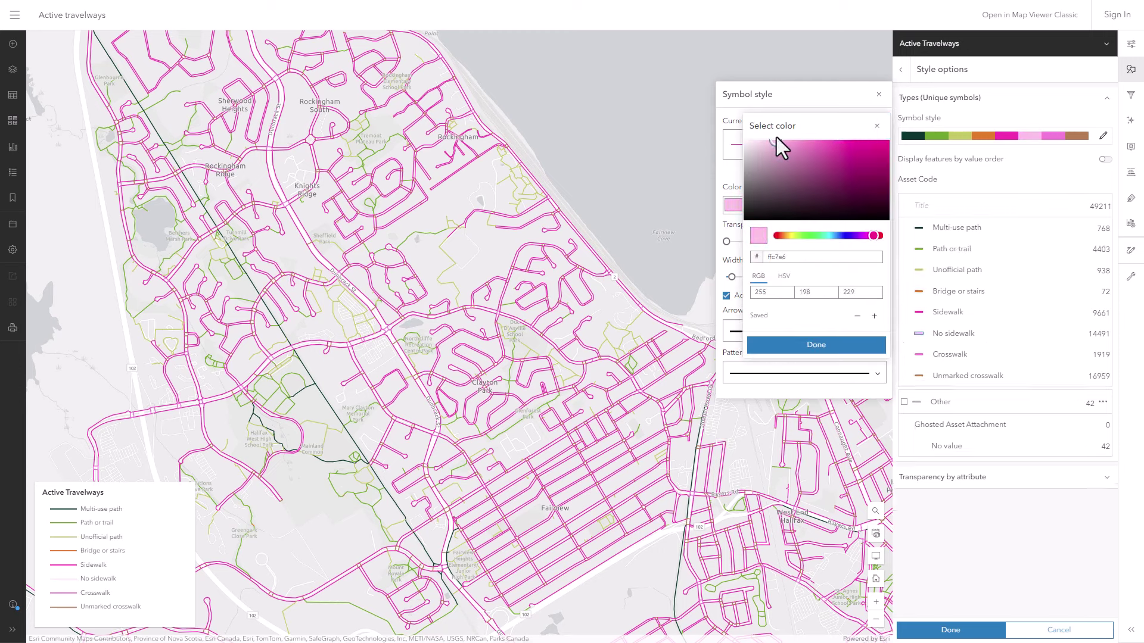
{"action": "left_click", "coordinate": [826, 346]}
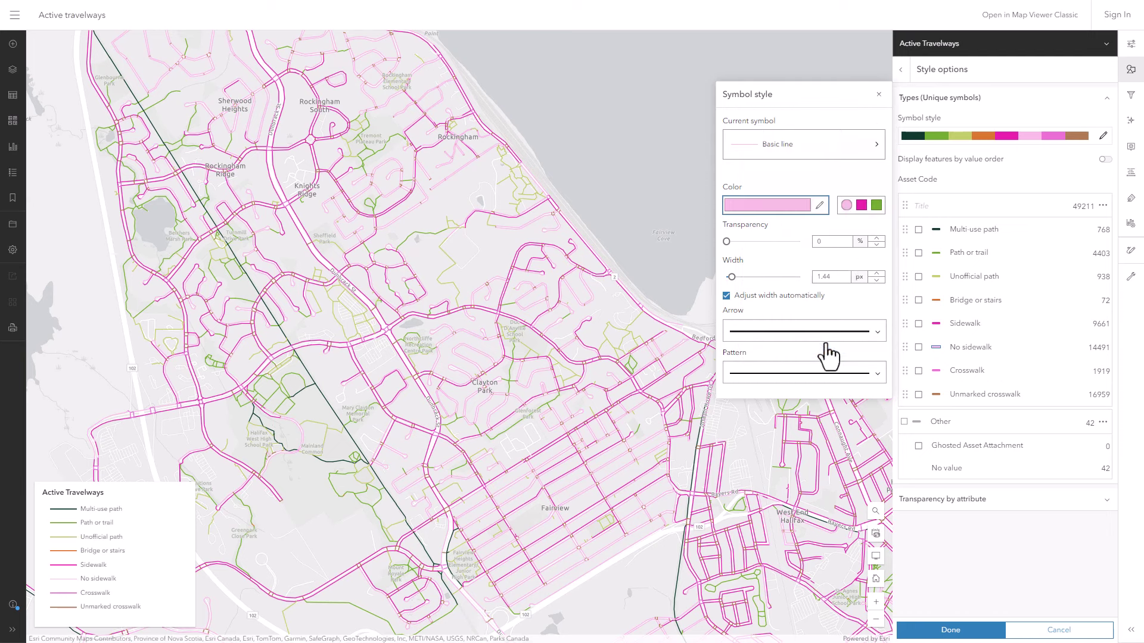
{"action": "left_click", "coordinate": [936, 372]}
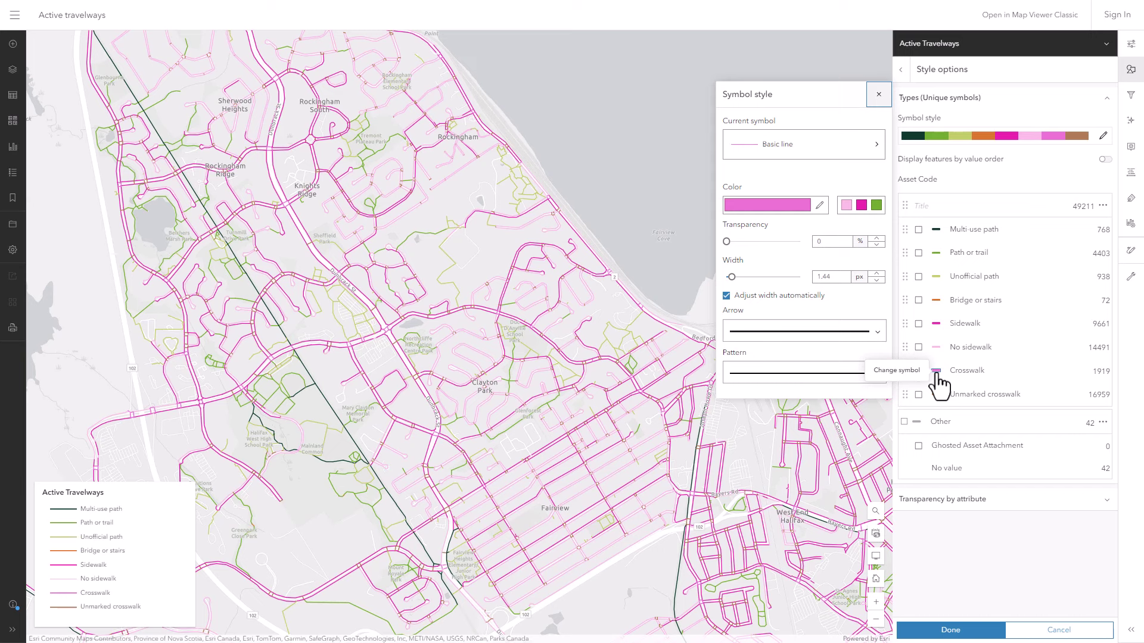
Recolour Crosswalk lines dark purple with hex 6500c4
{"action": "left_click", "coordinate": [782, 224]}
{"action": "left_click_drag", "start_coordinate": [804, 256], "coordinate": [758, 262]}
{"action": "key", "text": "ctrl+v"}
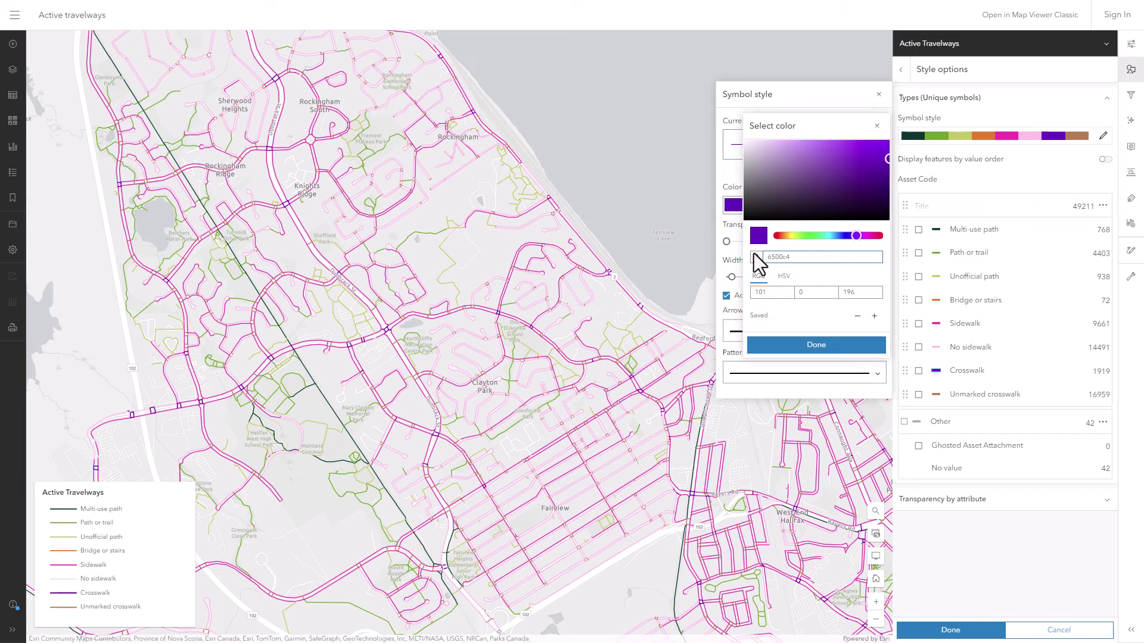
{"action": "left_click", "coordinate": [814, 345]}
{"action": "left_click", "coordinate": [936, 371]}
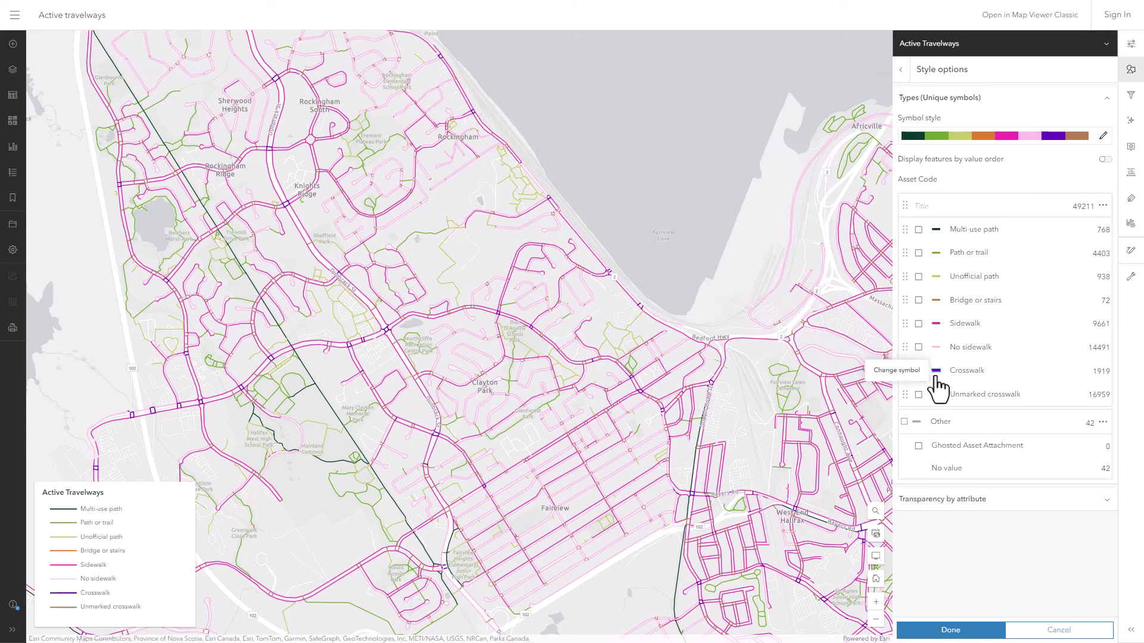
Recolour Unmarked crosswalk lines light purple with hex c98fff
{"action": "left_click", "coordinate": [936, 395]}
{"action": "left_click", "coordinate": [846, 206]}
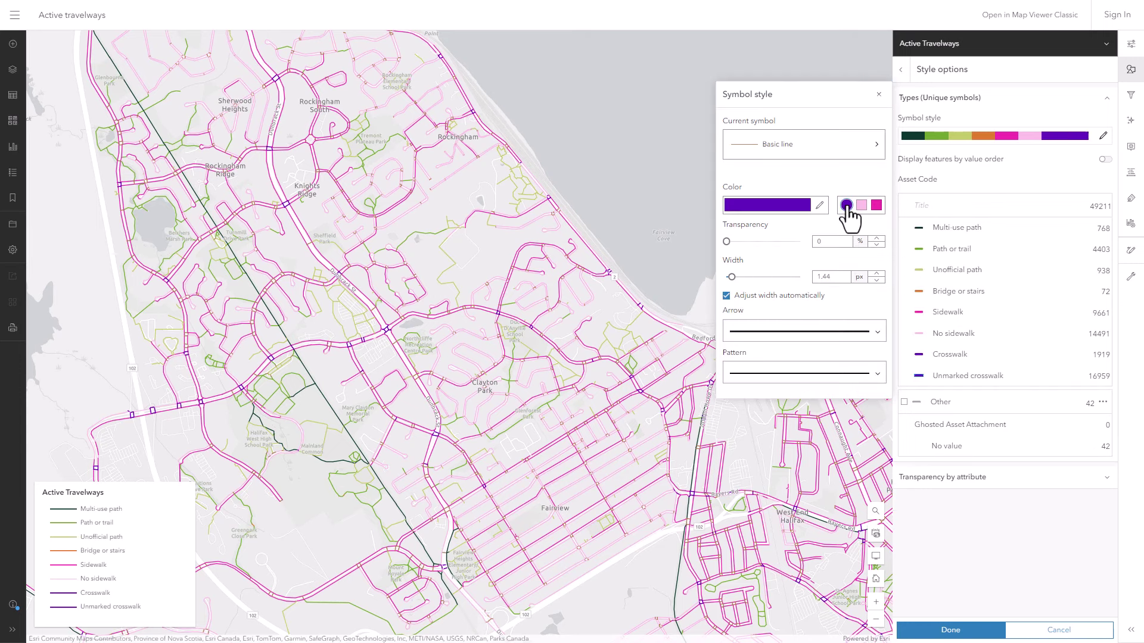
{"action": "left_click", "coordinate": [794, 208]}
{"action": "left_click_drag", "start_coordinate": [798, 251], "coordinate": [741, 251]}
{"action": "type", "text": "c98fff"}
{"action": "key", "text": "Return"}
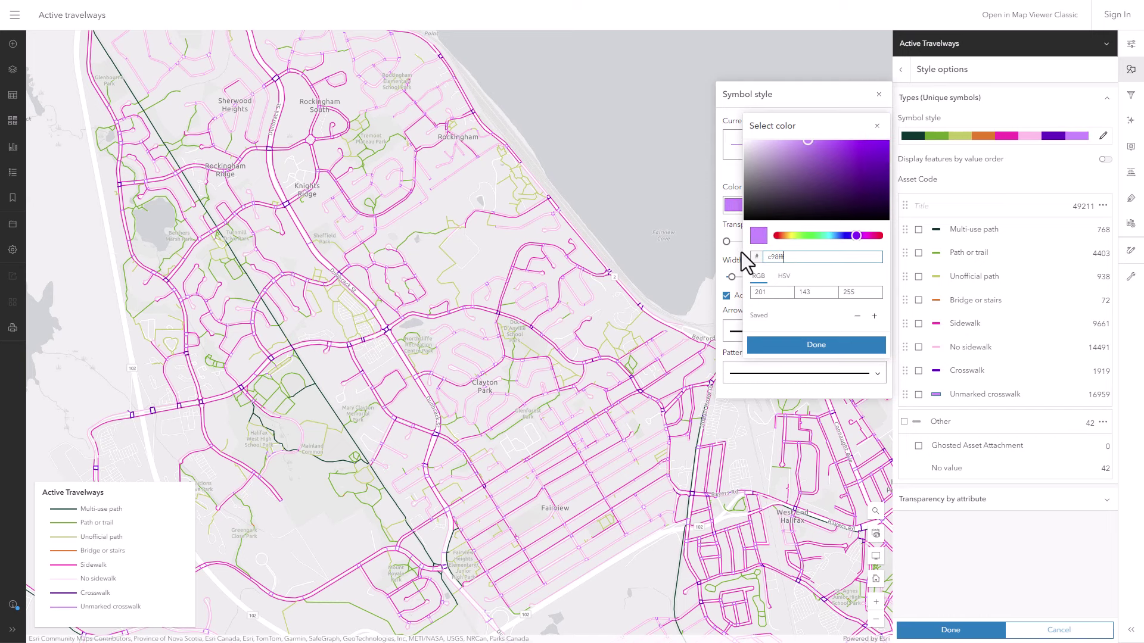
{"action": "left_click", "coordinate": [934, 395]}
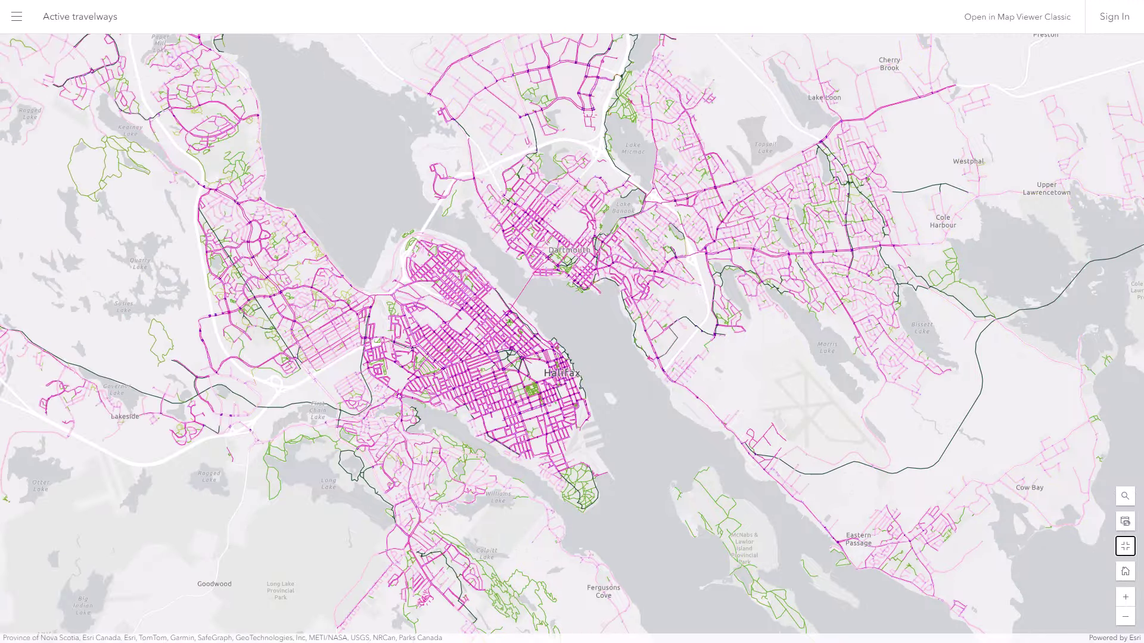
Zoom and pan the map to a close-up of the Bedford area
{"action": "left_click", "coordinate": [1124, 597]}
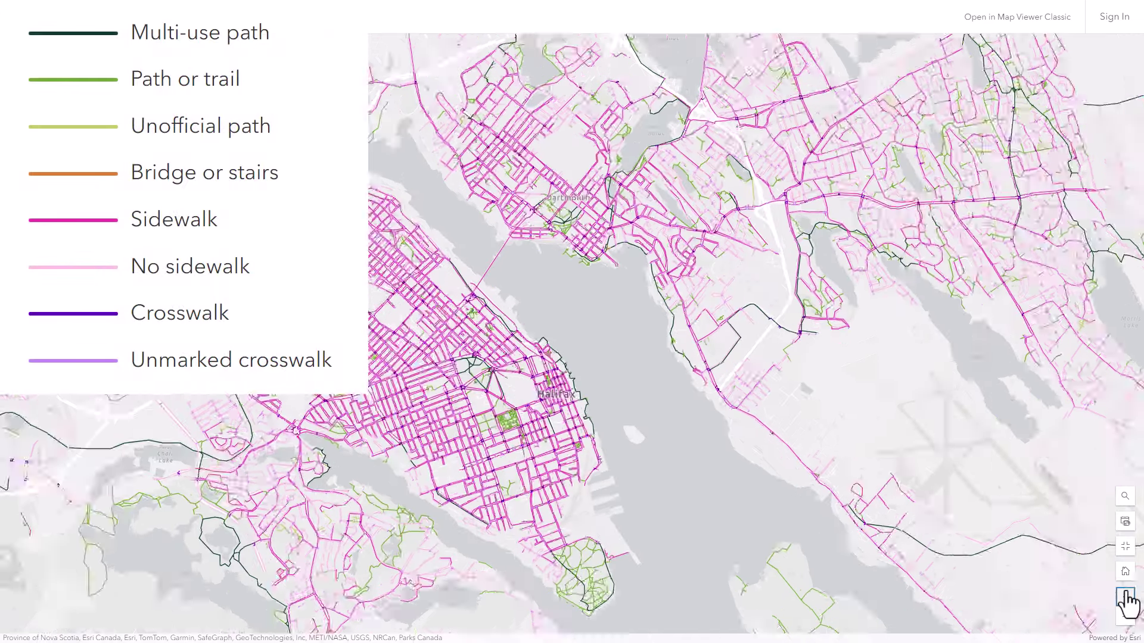
{"action": "left_click_drag", "start_coordinate": [1001, 279], "coordinate": [986, 577]}
{"action": "left_click_drag", "start_coordinate": [464, 417], "coordinate": [1012, 425]}
{"action": "left_click_drag", "start_coordinate": [521, 143], "coordinate": [637, 577]}
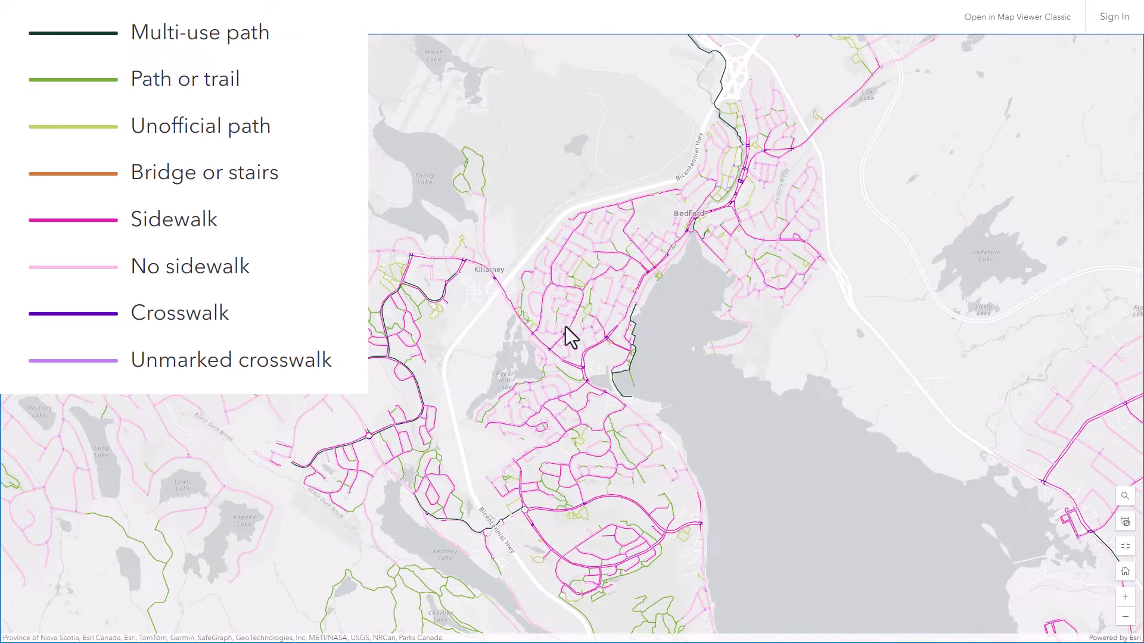
{"action": "scroll", "coordinate": [562, 305], "scroll_direction": "up", "scroll_amount": 1}
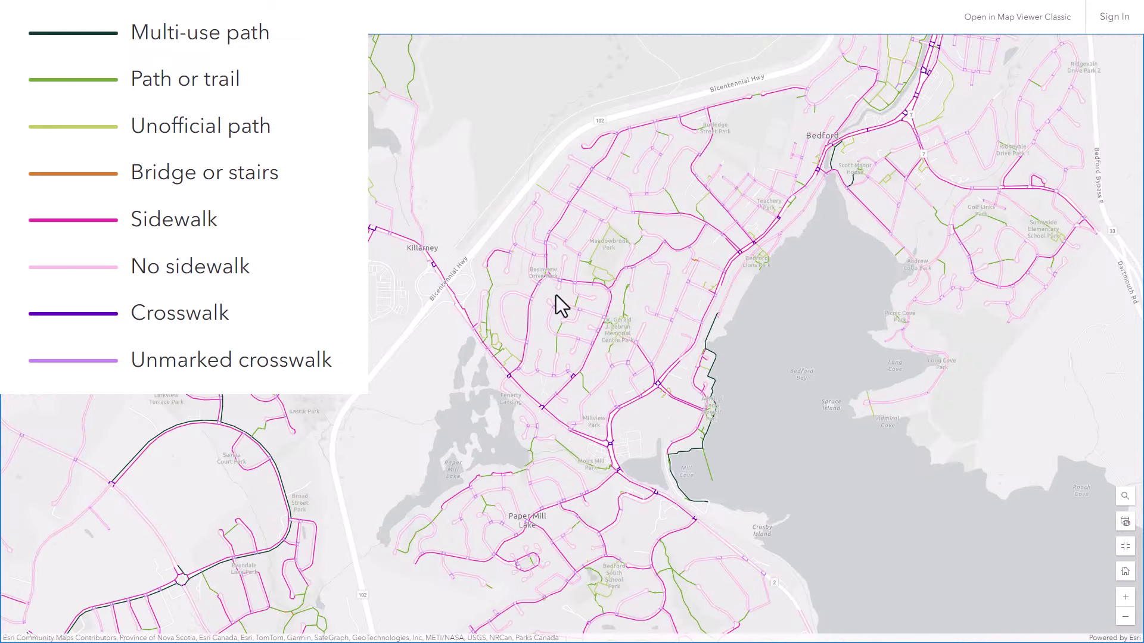